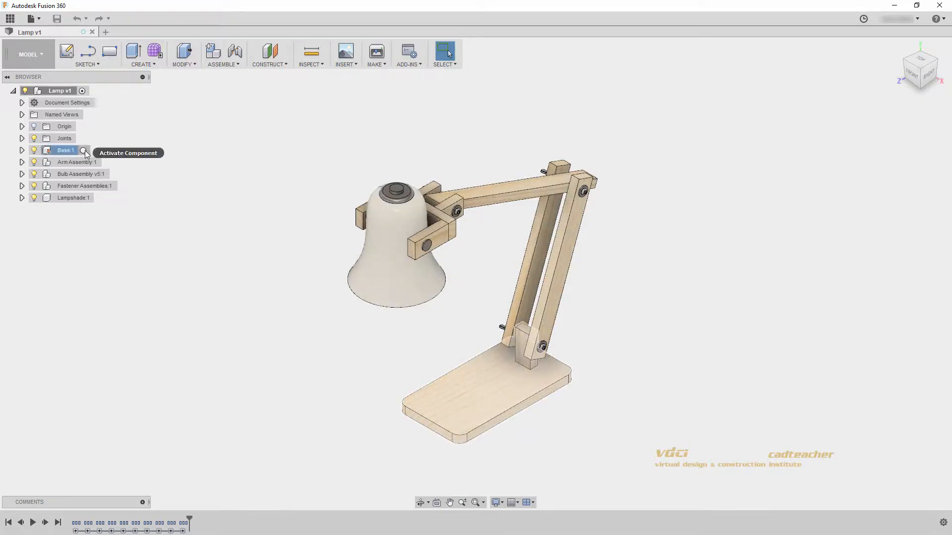
Activate the Base component to isolate it in the model and examine the lamp's base.
left_click(83, 151)
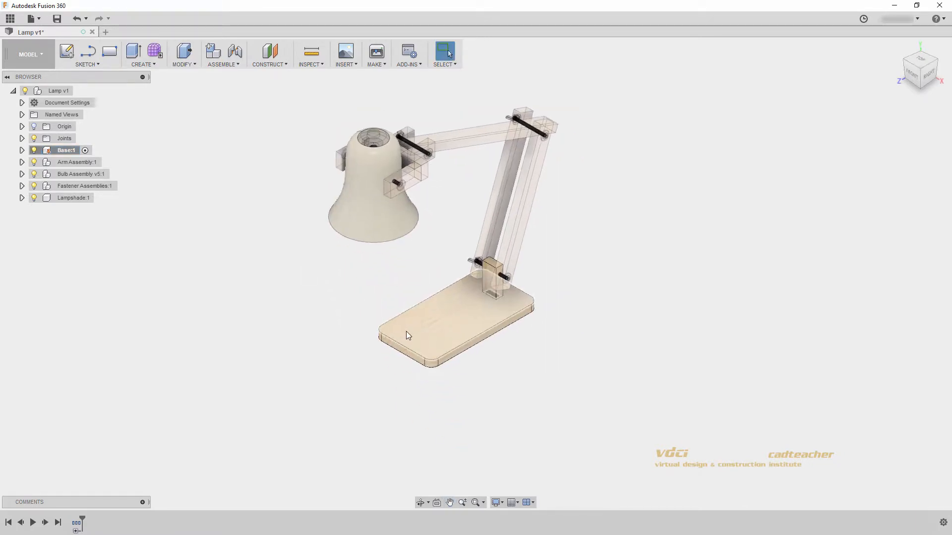
scroll(406, 331, "up", 4)
middle_click_drag(413, 325, 382, 344)
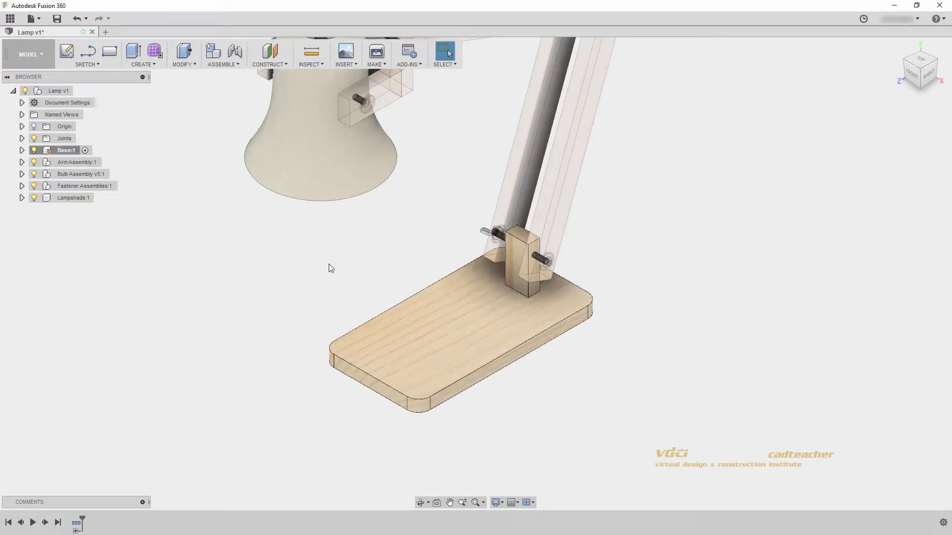
Activate the Arm Assembly component to view it in isolation and reactivate the top-level Lamp v1 component.
left_click(106, 162)
middle_click_drag(351, 259, 414, 307)
key("Escape")
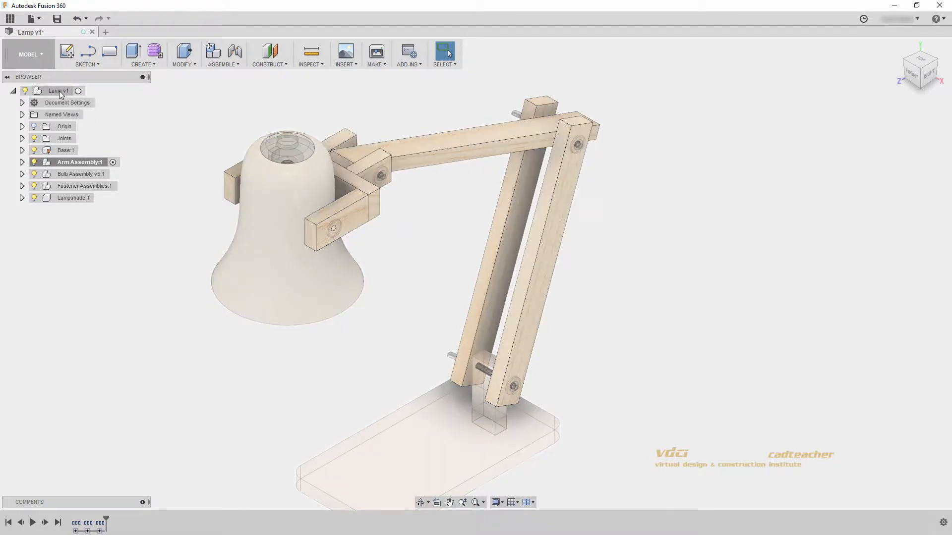
right_click(59, 91)
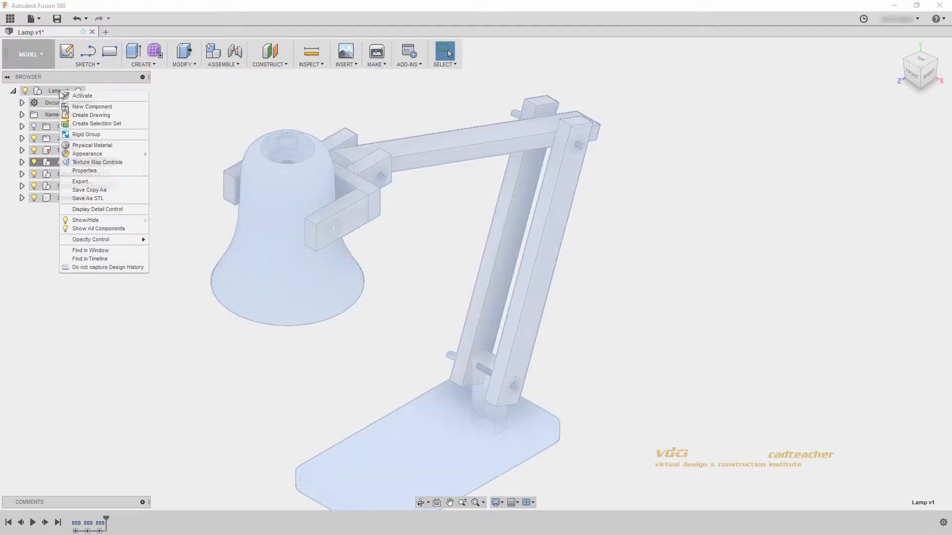
left_click(103, 97)
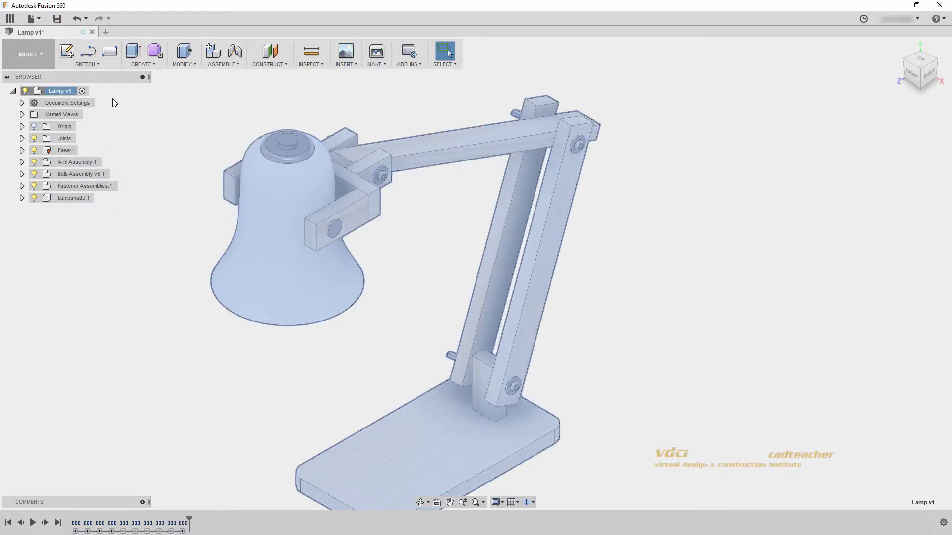
Locate the top-level Lamp v1 component in the timeline and examine the subcomponents of the Bulb Assembly.
right_click(64, 90)
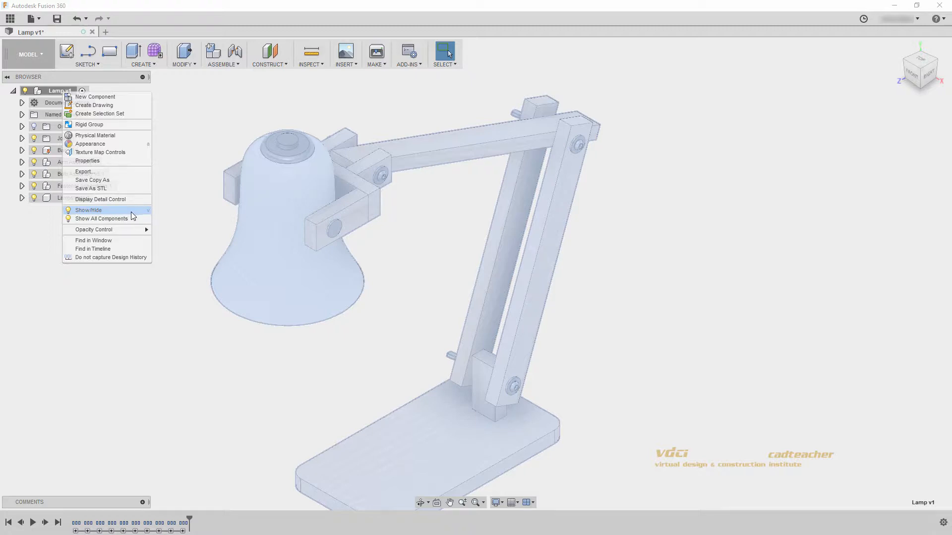
mouse_move(131, 235)
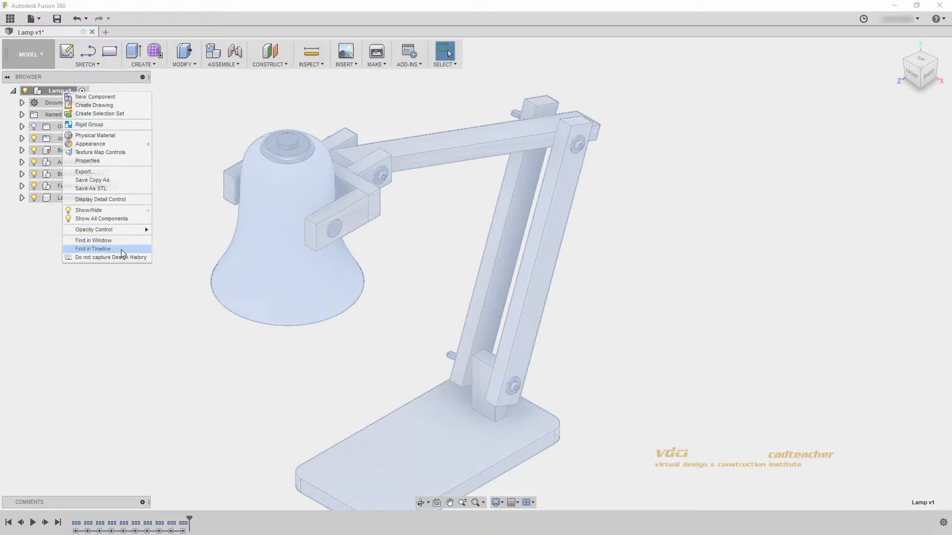
left_click(132, 249)
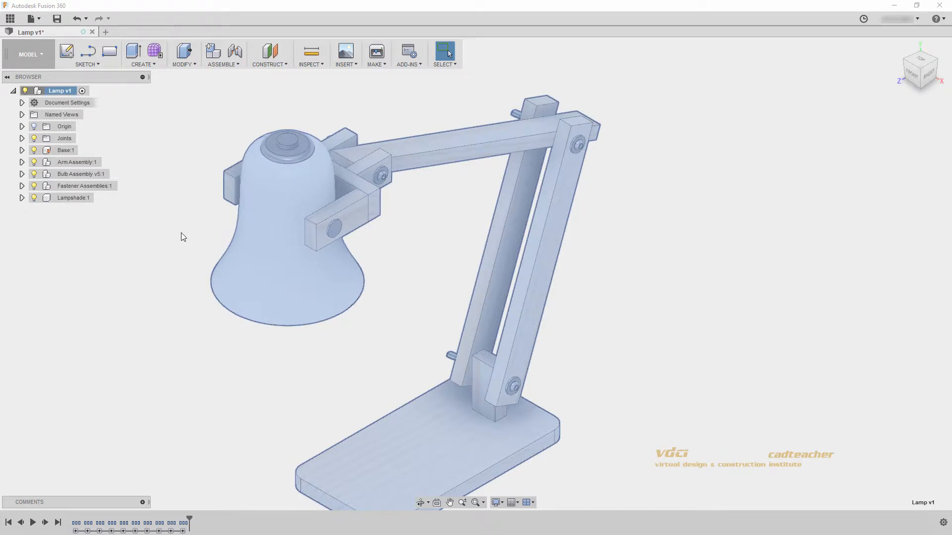
left_click(129, 218)
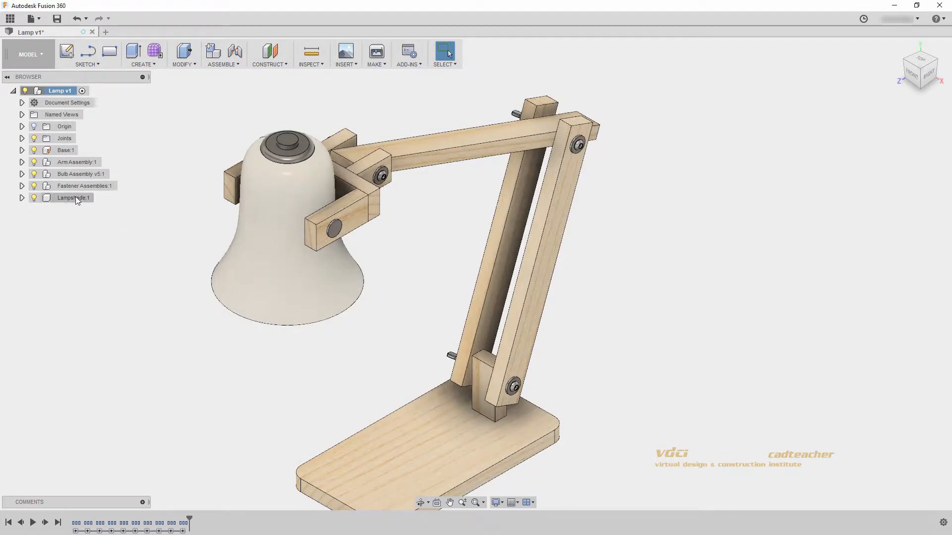
left_click(22, 174)
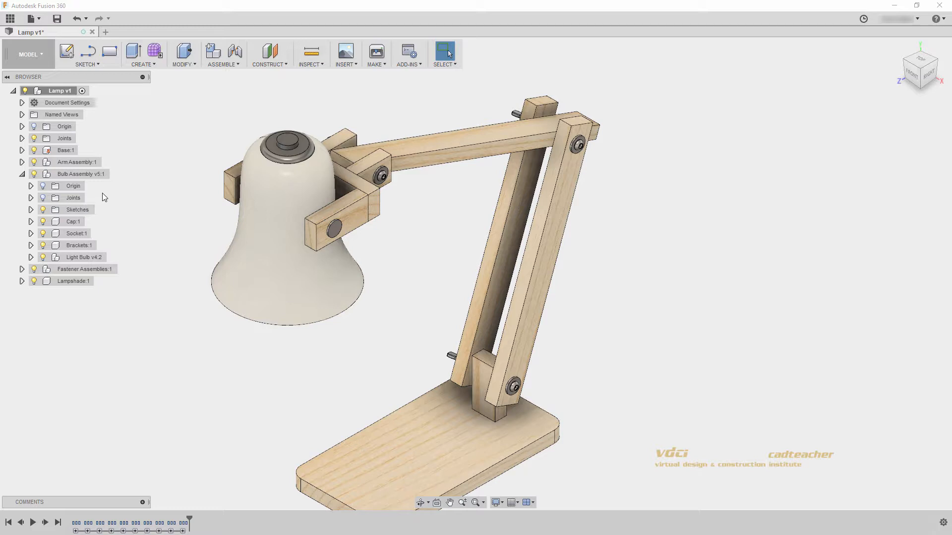
left_click(22, 174)
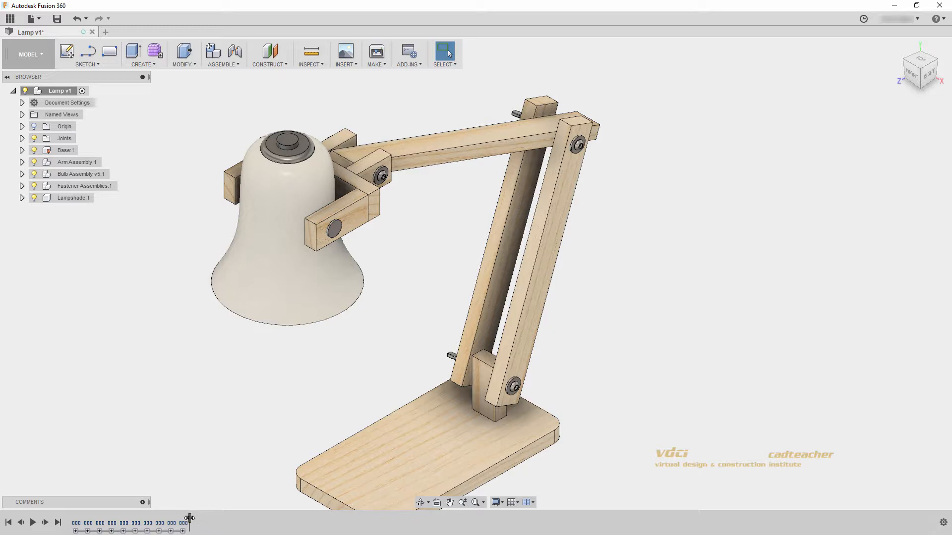
Expand every feature group in the timeline, working from the last group back to the first.
left_click_drag(189, 520, 285, 521)
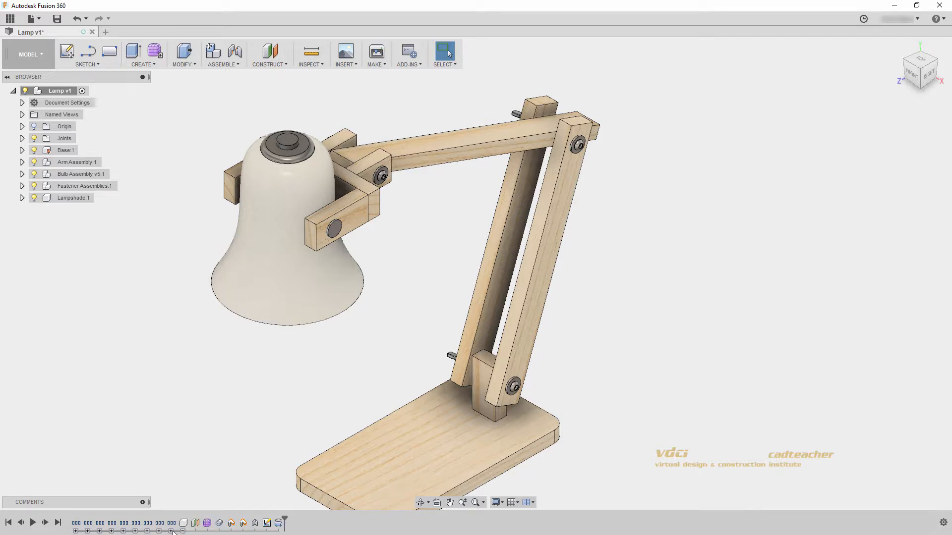
left_click(171, 531)
left_click(159, 531)
left_click(147, 531)
left_click(136, 531)
left_click(123, 531)
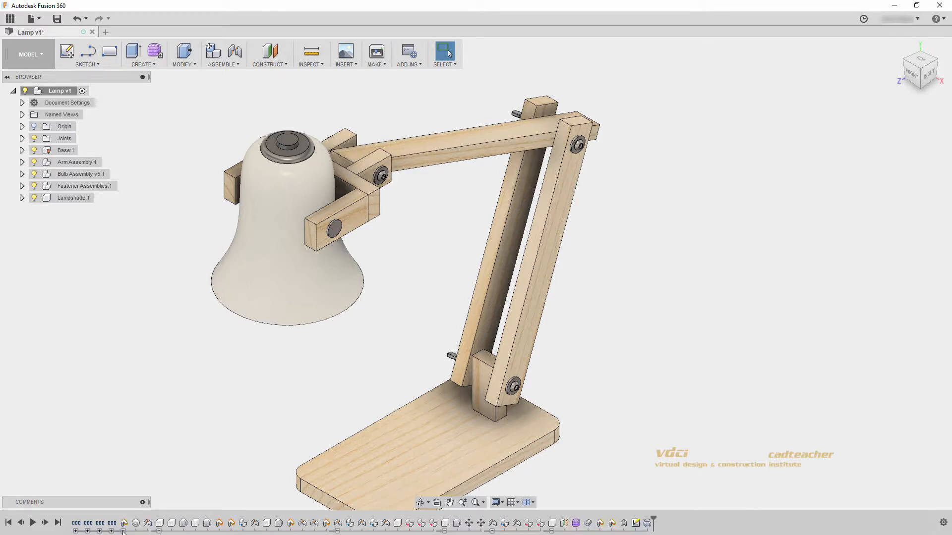
left_click(112, 531)
left_click(99, 531)
left_click(88, 531)
left_click(76, 531)
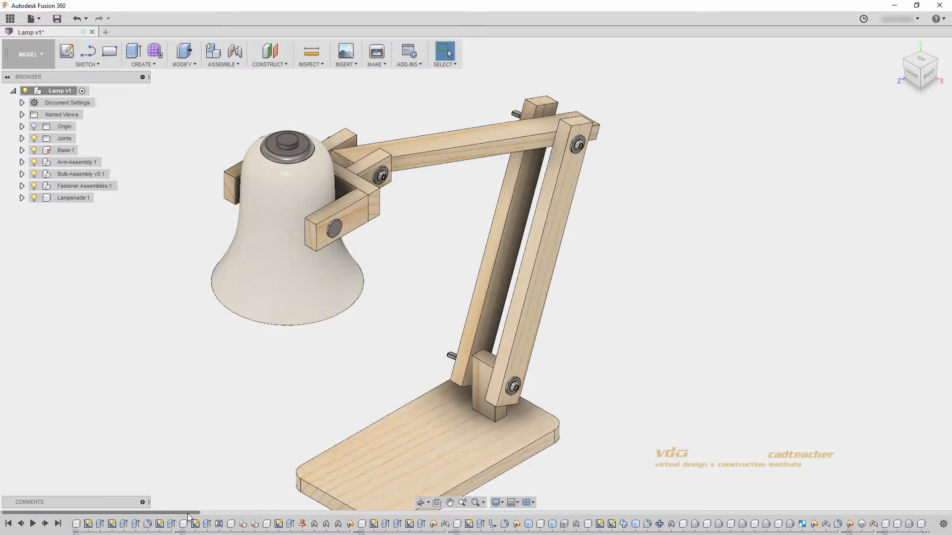
Find the Base's corner fillet, Fillet1, in the timeline and roll the history marker to it.
left_click_drag(193, 513, 138, 519)
left_click(147, 526)
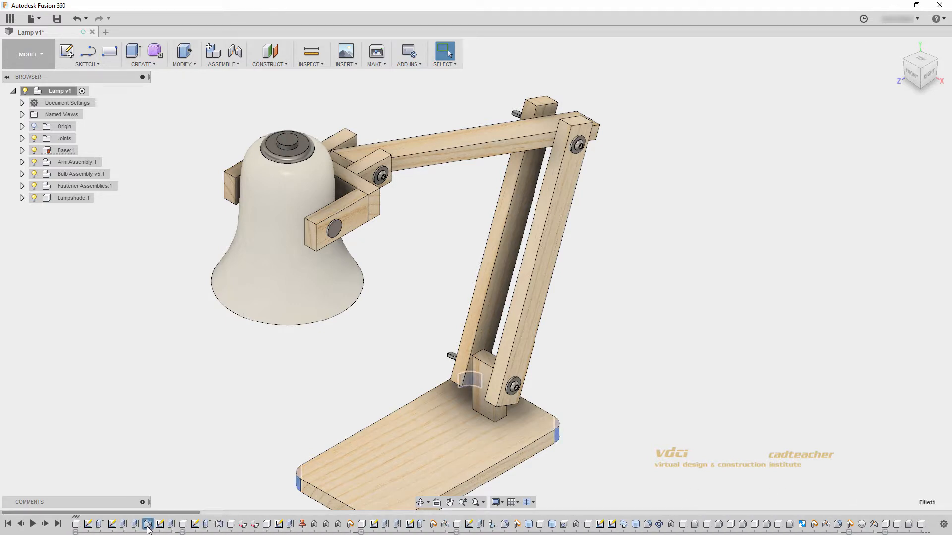
middle_click_drag(213, 454, 268, 387)
right_click(147, 526)
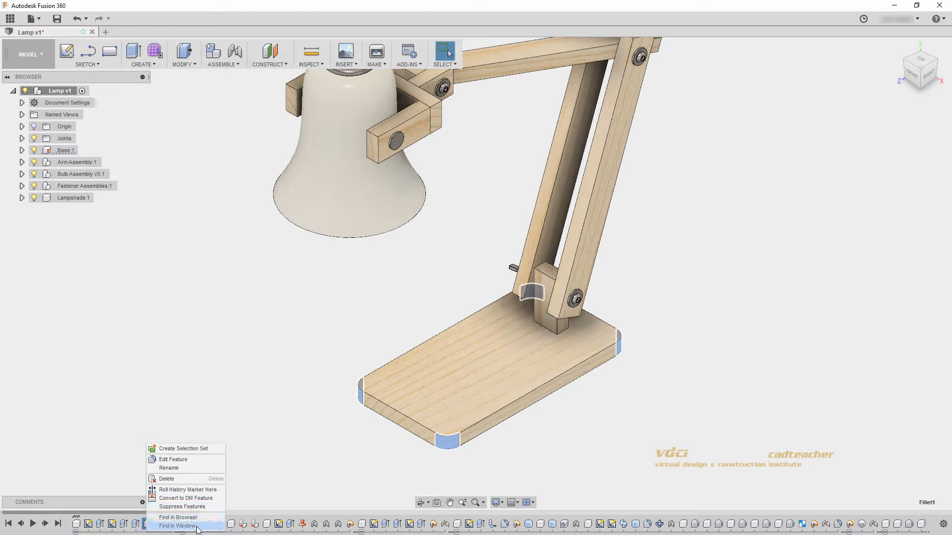
left_click(269, 469)
right_click(149, 523)
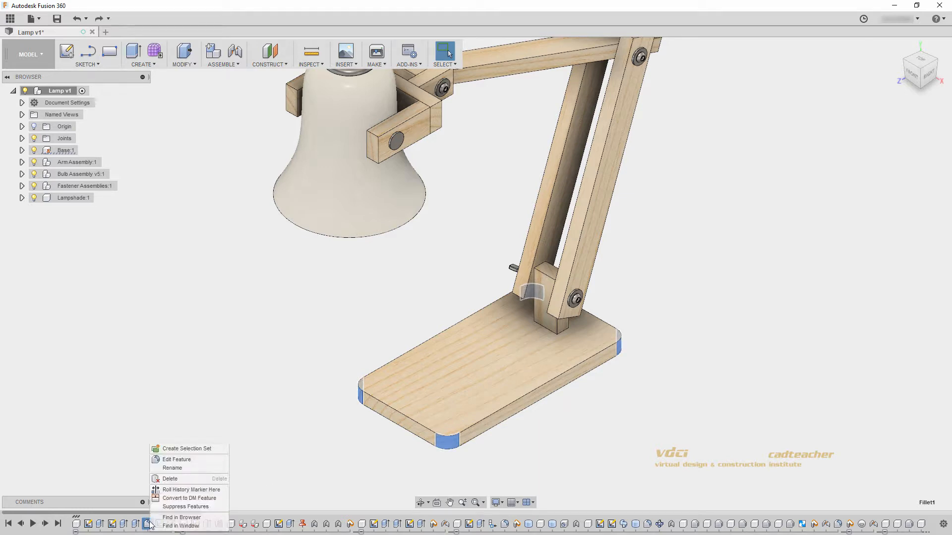
left_click(216, 491)
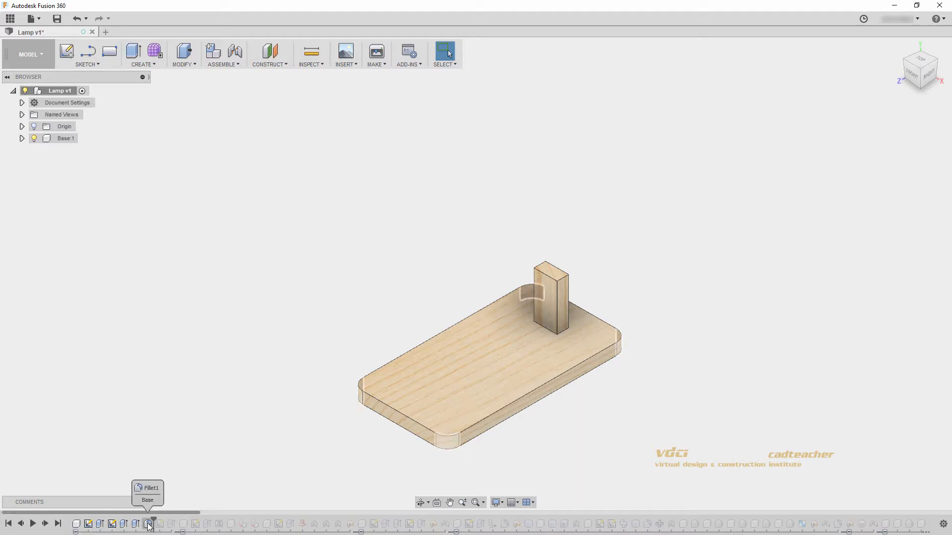
Move the history marker forward to just after the Lampshade Arm's Sketch2 and examine the model at that stage.
left_click_drag(153, 519, 416, 511)
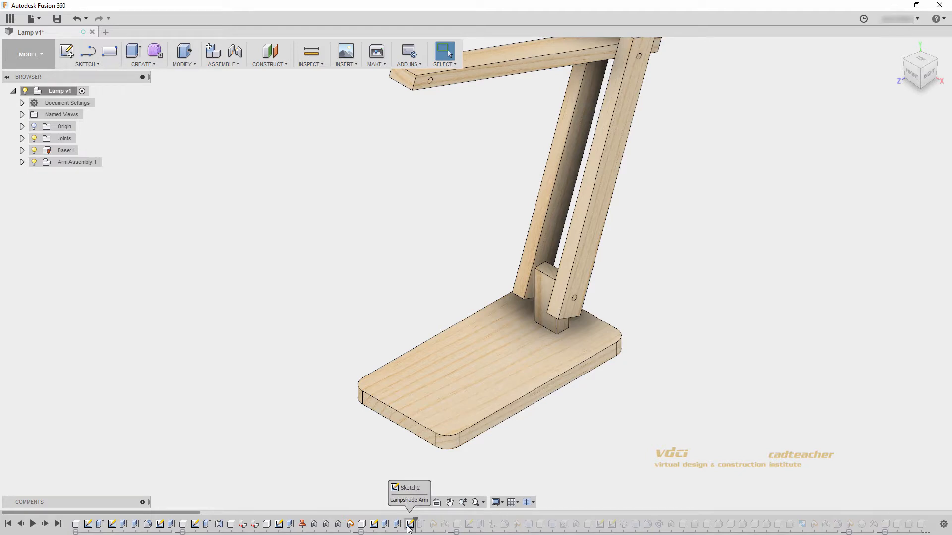
middle_click_drag(483, 353, 466, 394)
scroll(484, 392, "up", 2)
scroll(484, 393, "down", 4)
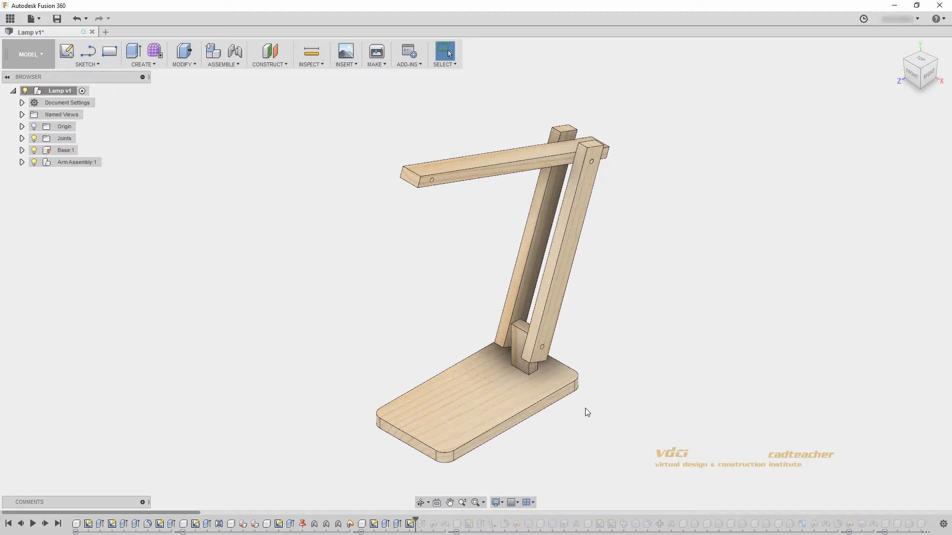
Play the design history from the current marker, advance it feature by feature, and return the marker to the timeline's end.
left_click(33, 524)
left_click(45, 524)
left_click(45, 524)
left_click(45, 524)
left_click(45, 524)
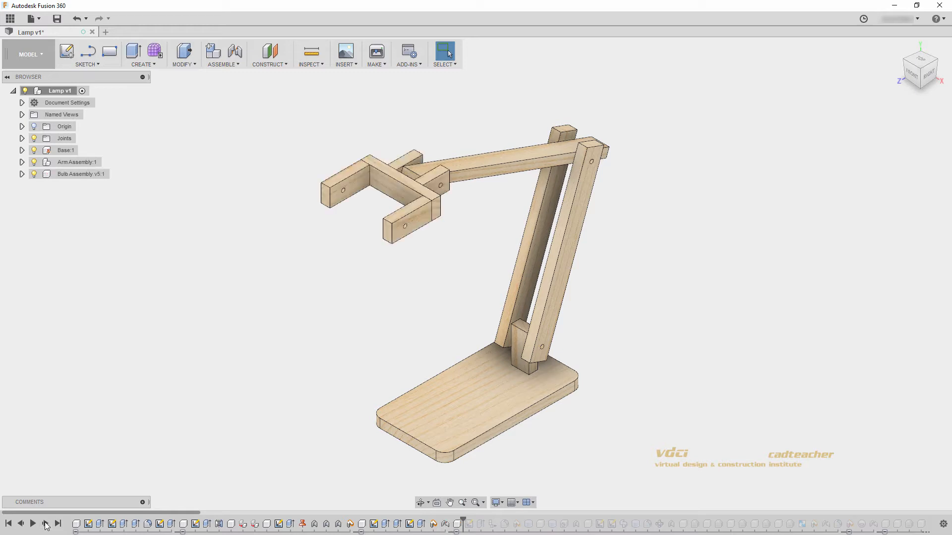
left_click(45, 524)
left_click(58, 524)
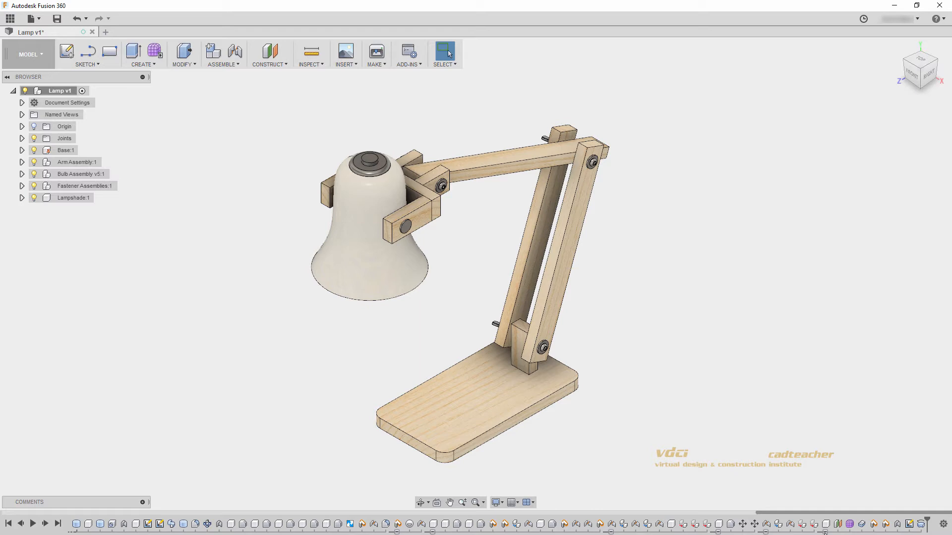
Collapse all the expanded feature groups in the timeline, from the last group back to the first.
scroll(825, 532, "up", 3)
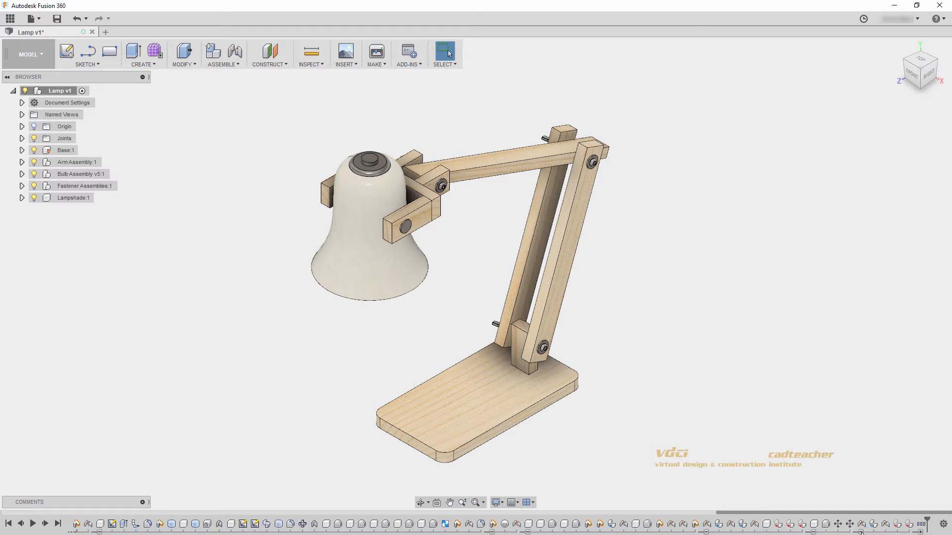
scroll(861, 532, "up", 2)
scroll(861, 533, "up", 2)
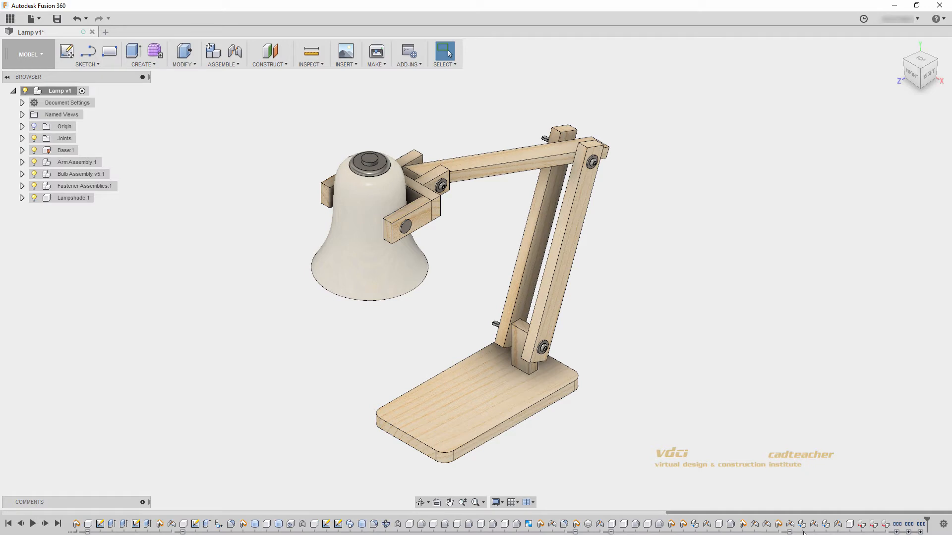
scroll(790, 533, "up", 3)
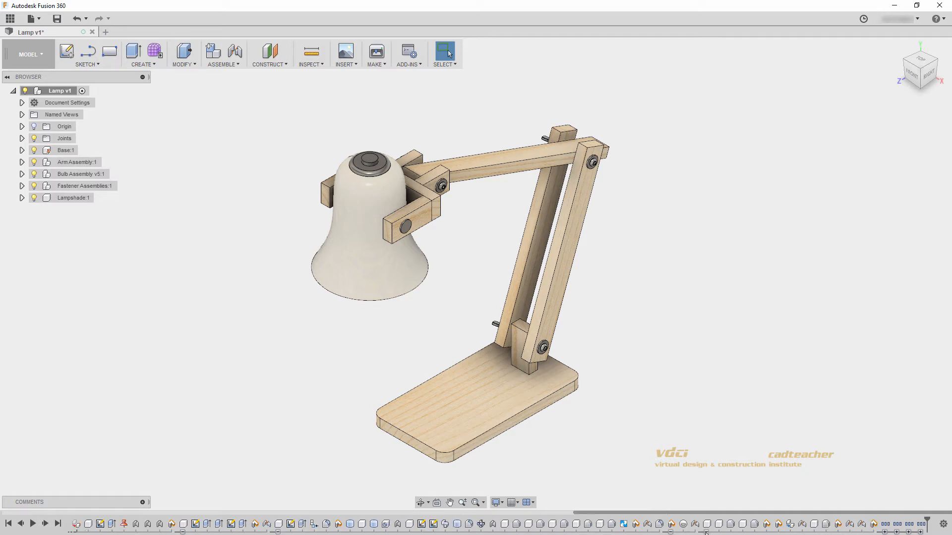
scroll(777, 533, "up", 3)
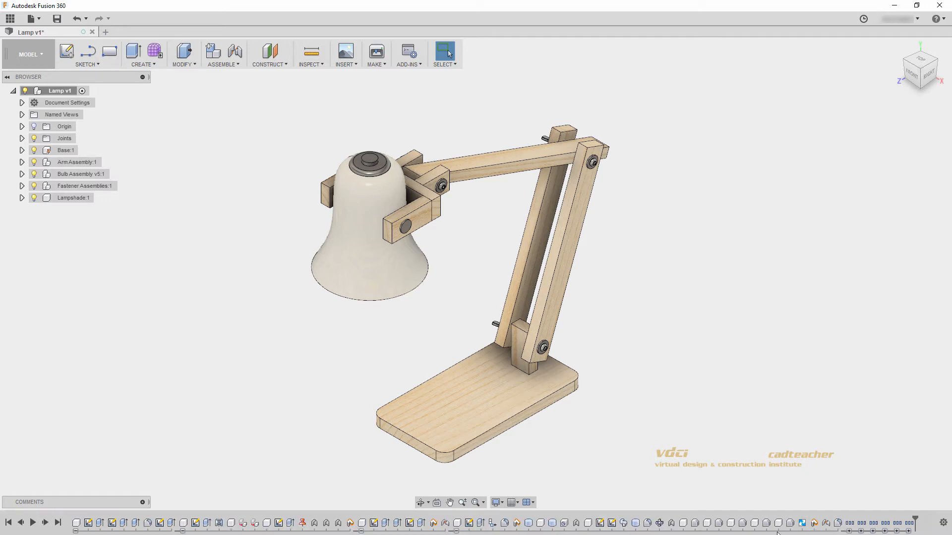
left_click(456, 531)
left_click(361, 531)
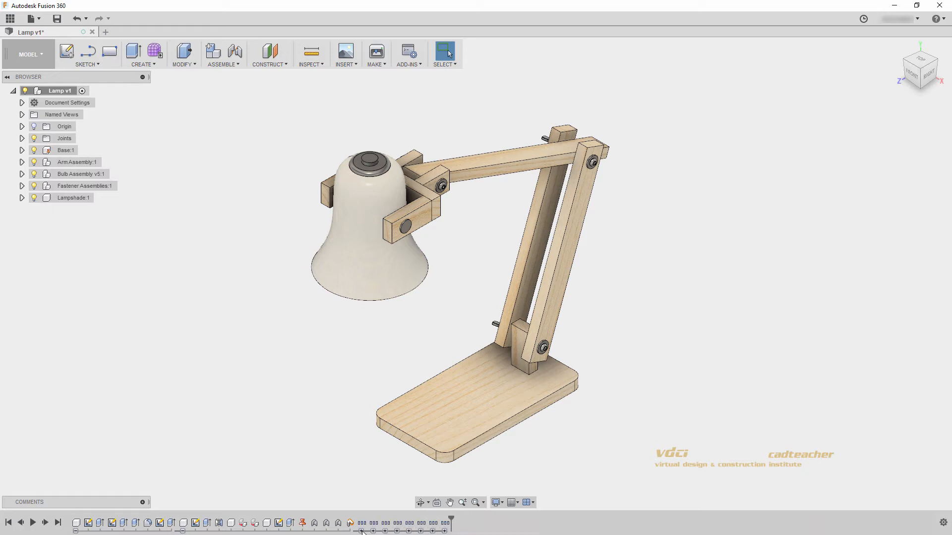
left_click(182, 531)
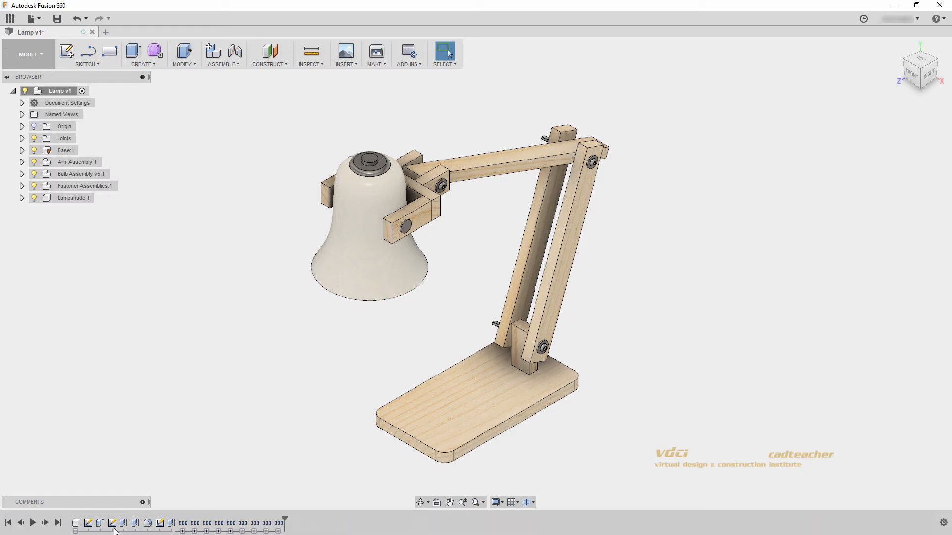
left_click(75, 531)
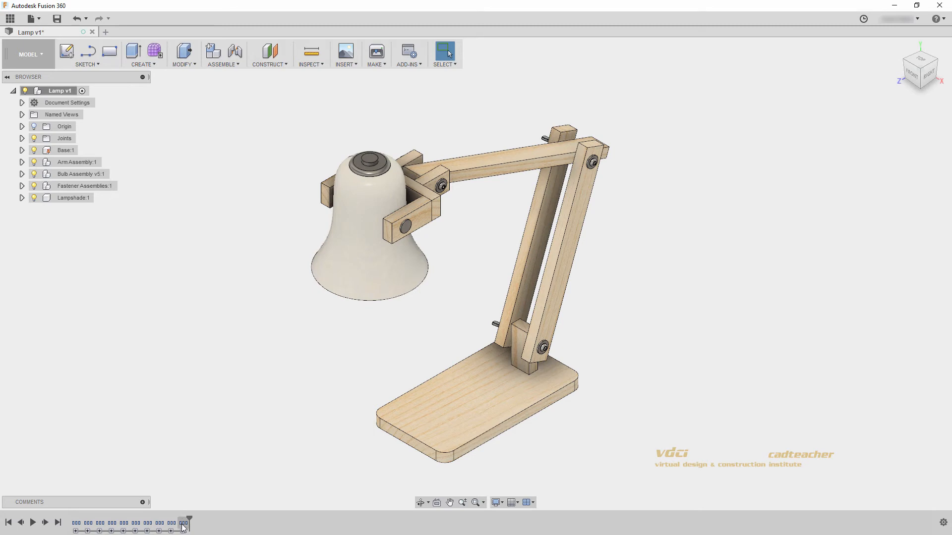
Delete the last timeline group, which holds the Lampshade features, using the option to delete the group and expand its contents.
mouse_move(183, 527)
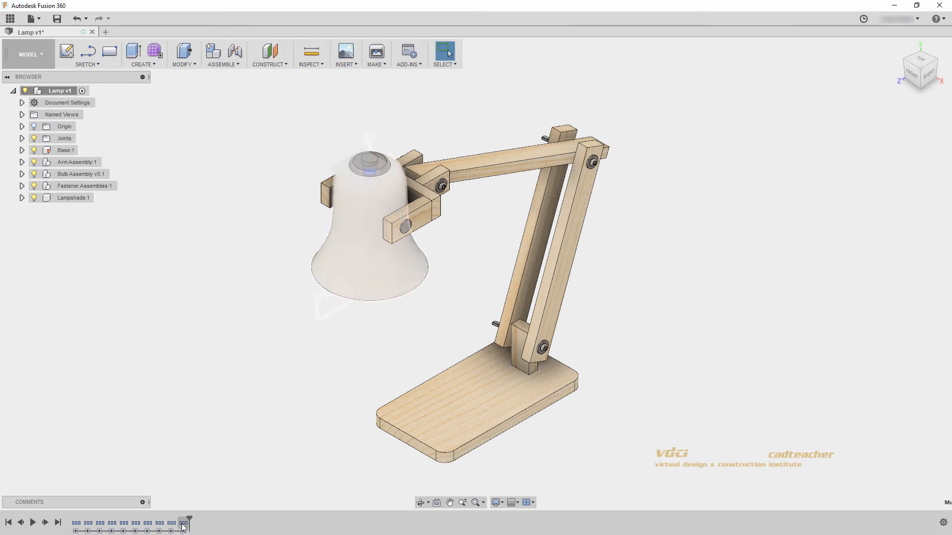
right_click(183, 526)
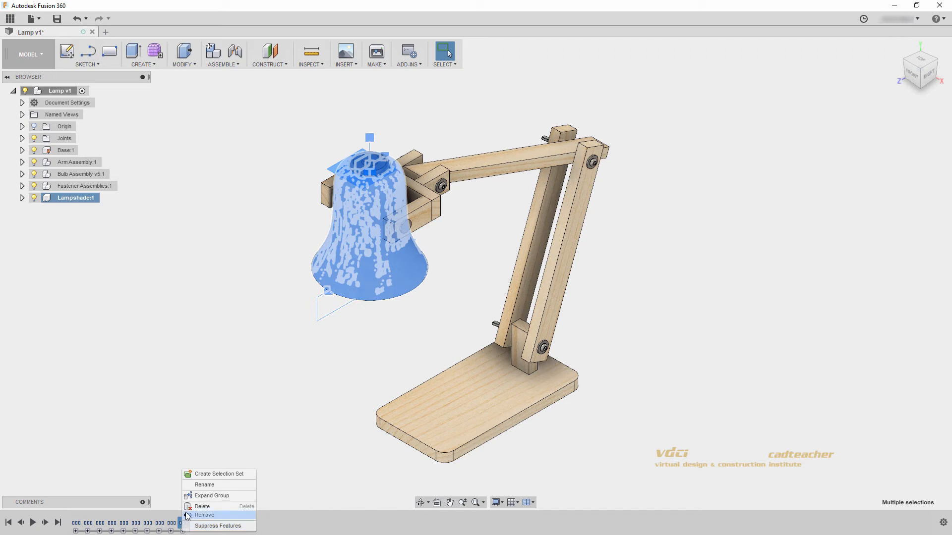
left_click(189, 509)
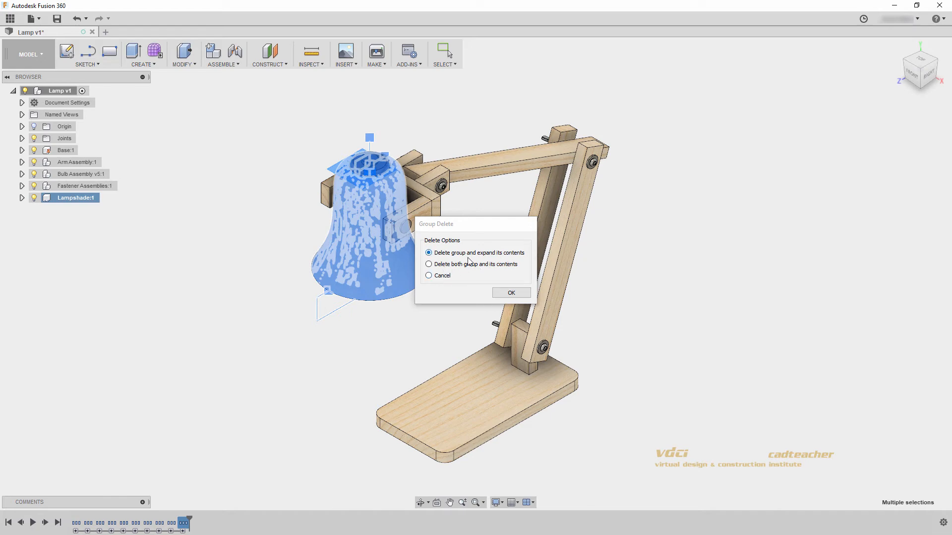
left_click(505, 293)
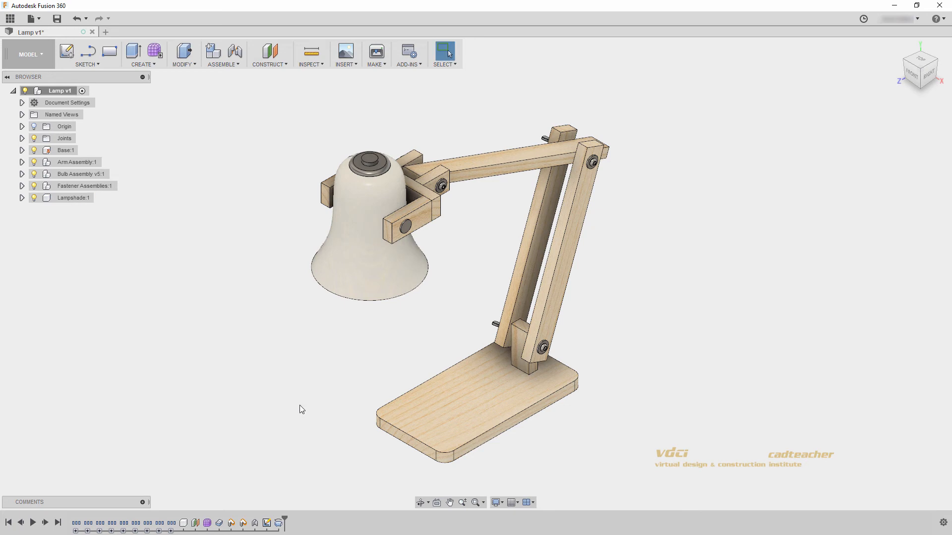
Select all the ungrouped Lampshade features at the end of the timeline and create a group from them.
left_click(184, 523)
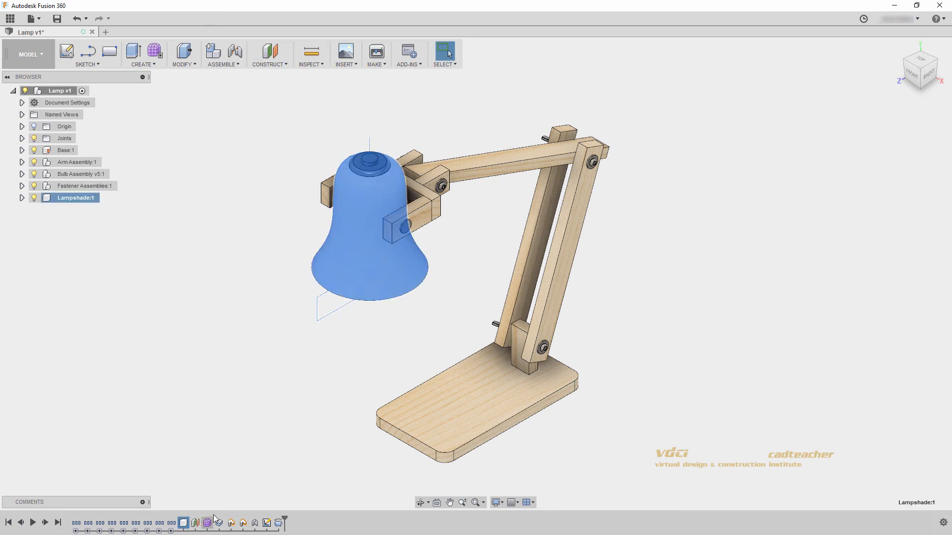
left_click(244, 523, "shift")
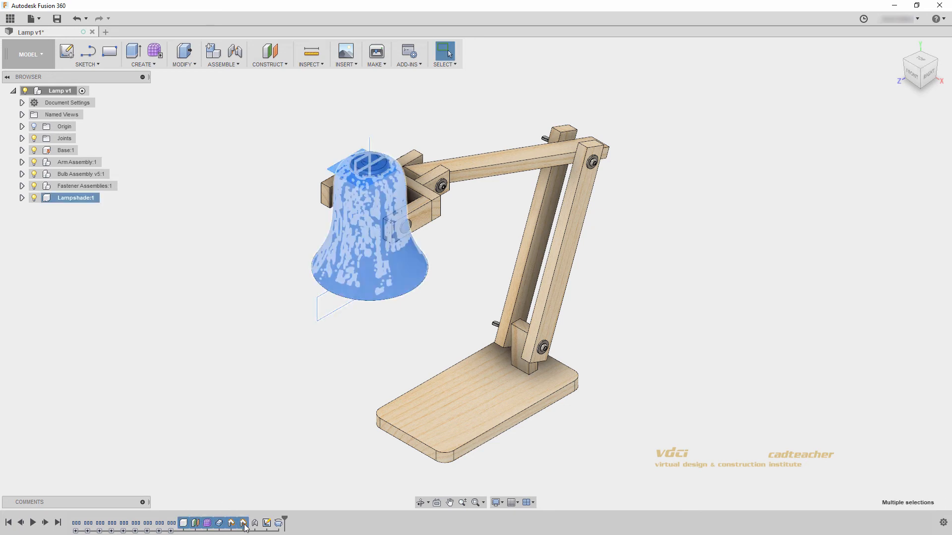
left_click(278, 523, "shift")
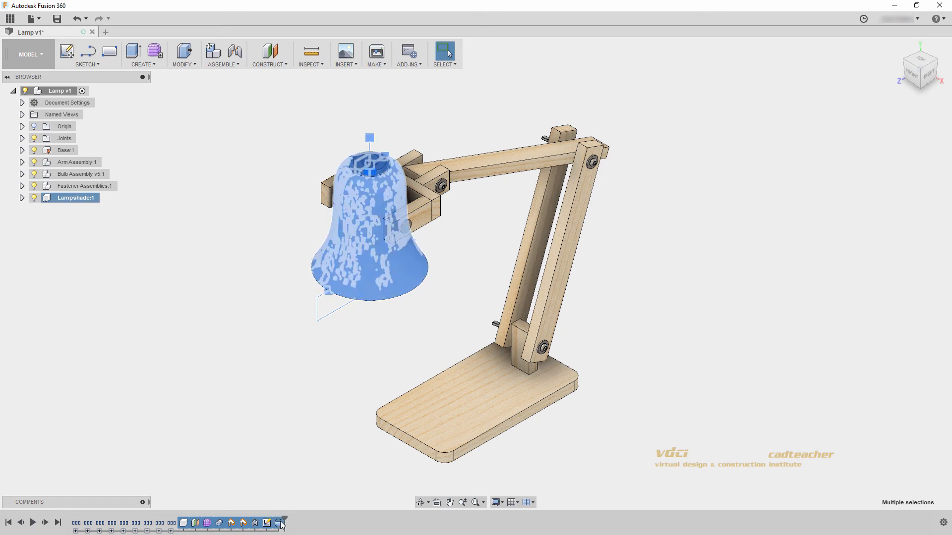
right_click(244, 524)
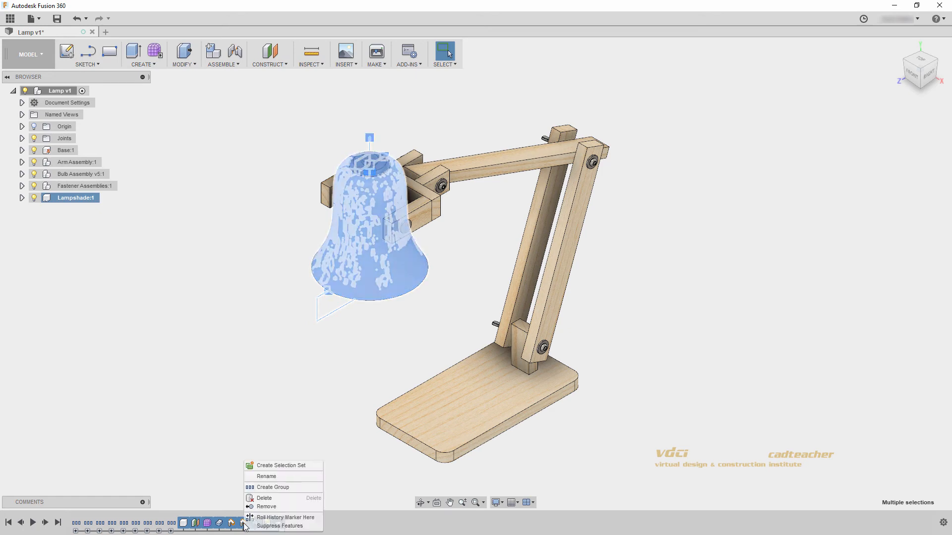
left_click(272, 488)
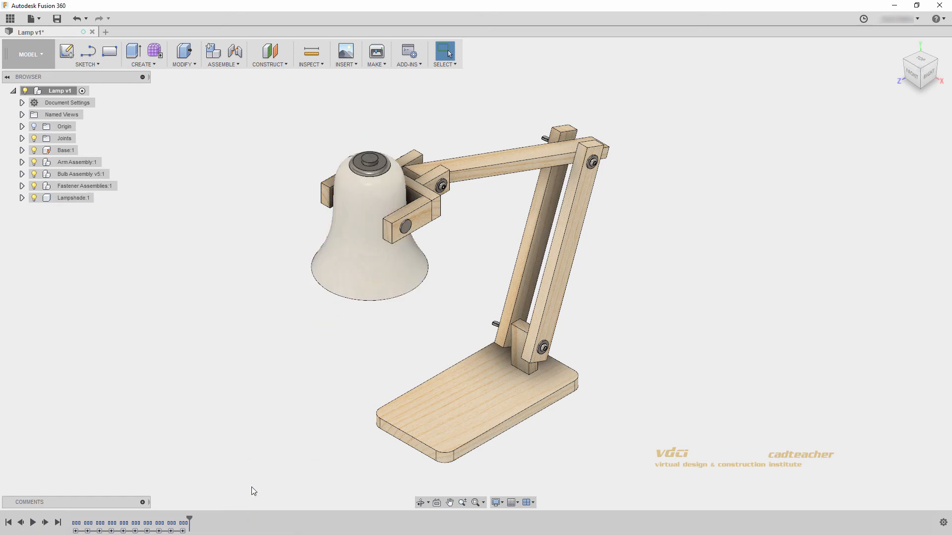